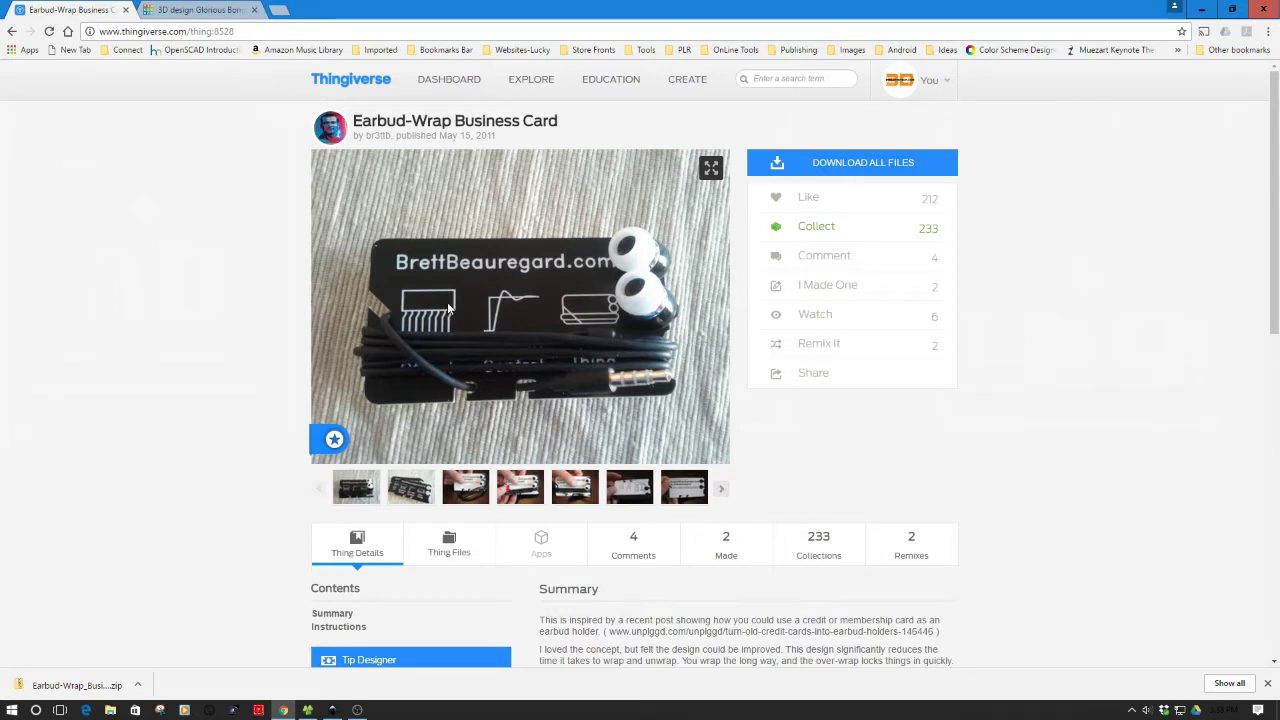
Step: Switch to the Tinkercad design and start importing a shape
{"action": "left_click", "coordinate": [333, 710]}
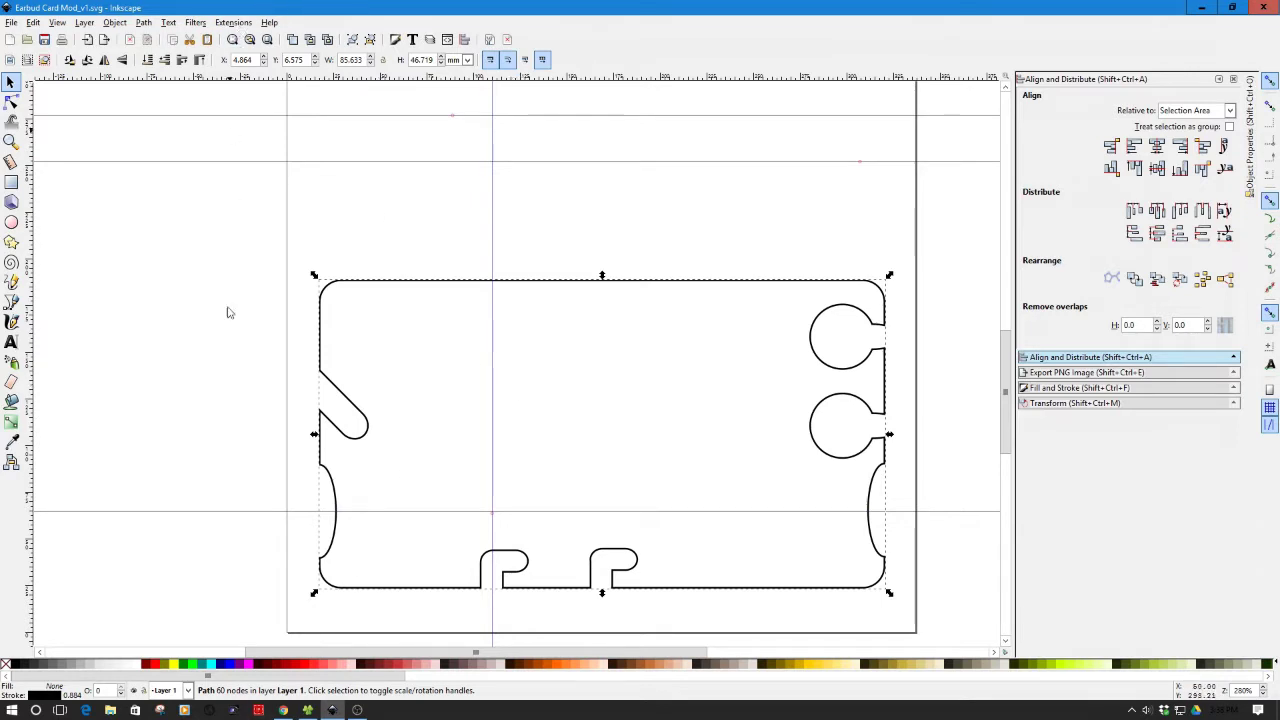
{"action": "left_click", "coordinate": [283, 710]}
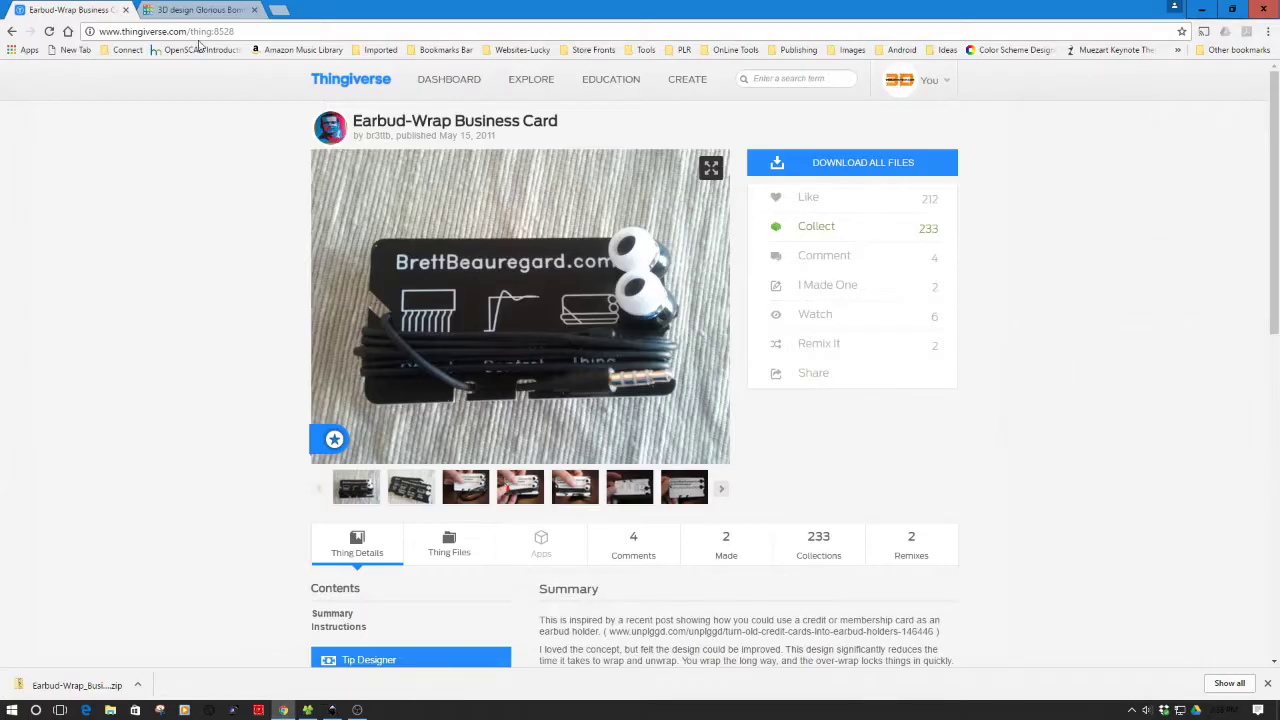
{"action": "left_click", "coordinate": [195, 10]}
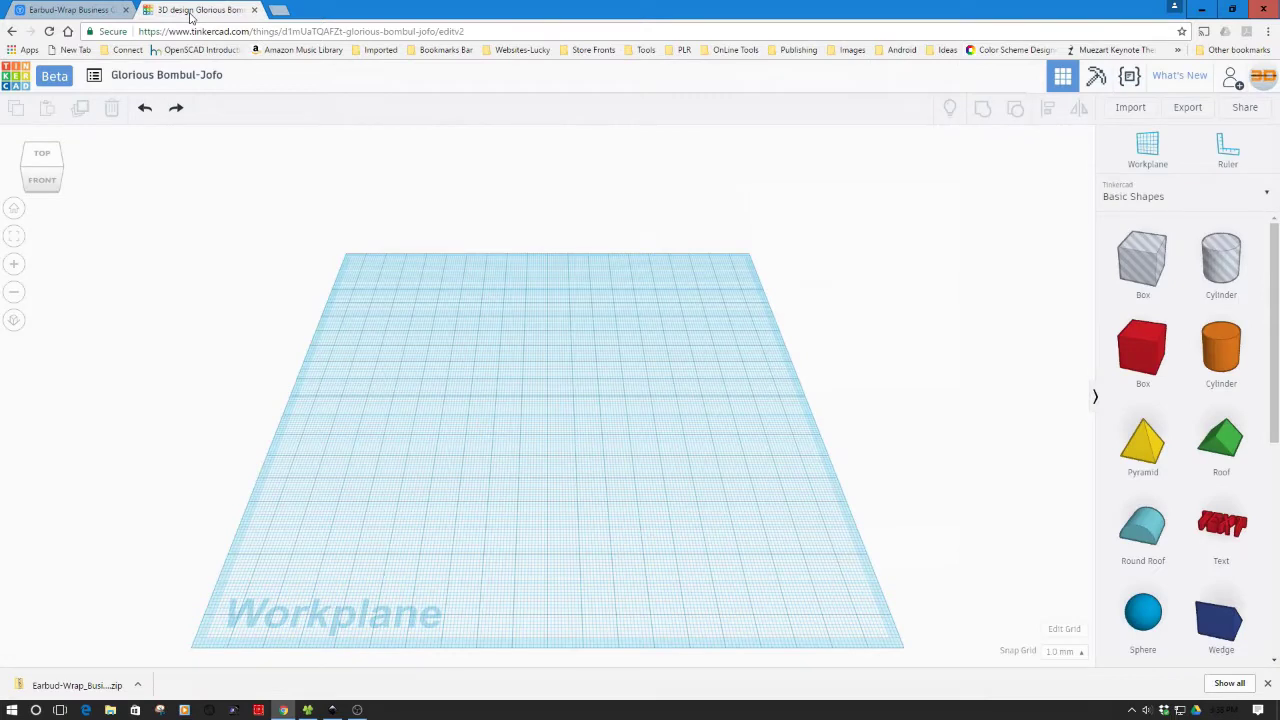
{"action": "left_click", "coordinate": [1133, 109]}
Step: Browse to CNC > SVG and load Earbud Card Mod_v1.svg into the import settings
{"action": "left_click", "coordinate": [657, 243]}
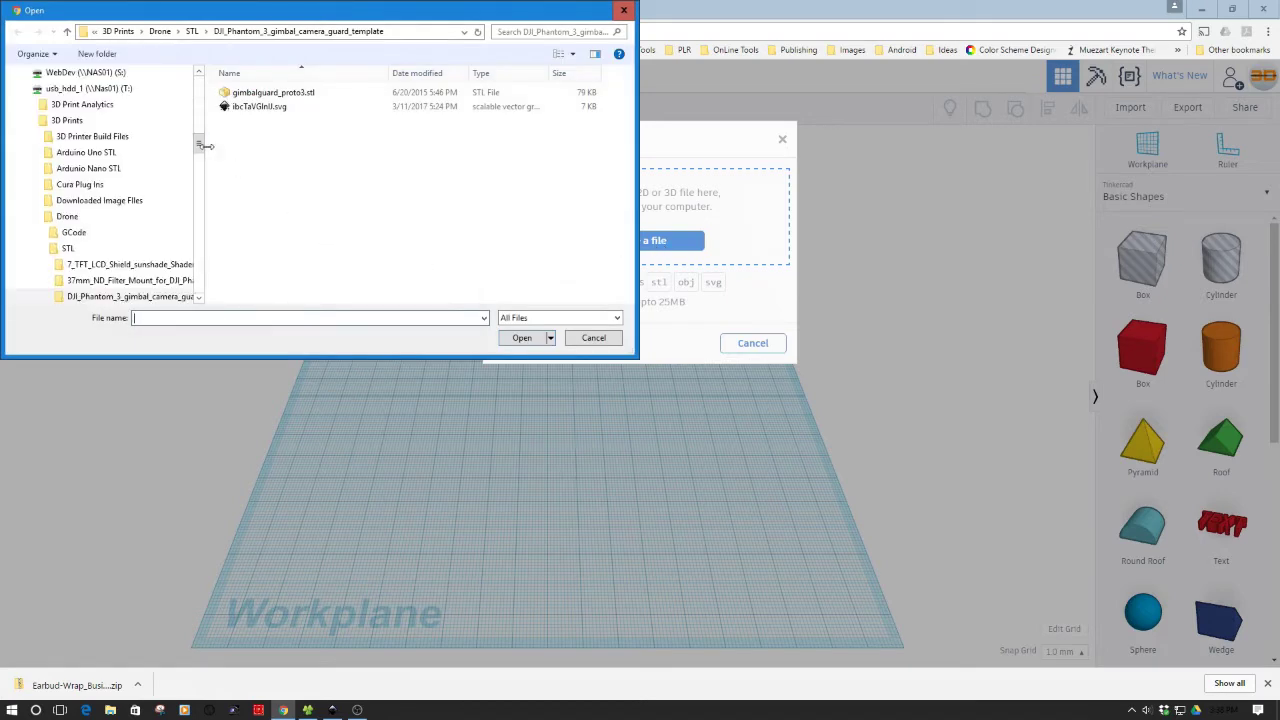
{"action": "left_click_drag", "start_coordinate": [205, 148], "coordinate": [197, 137]}
{"action": "left_click", "coordinate": [29, 138]}
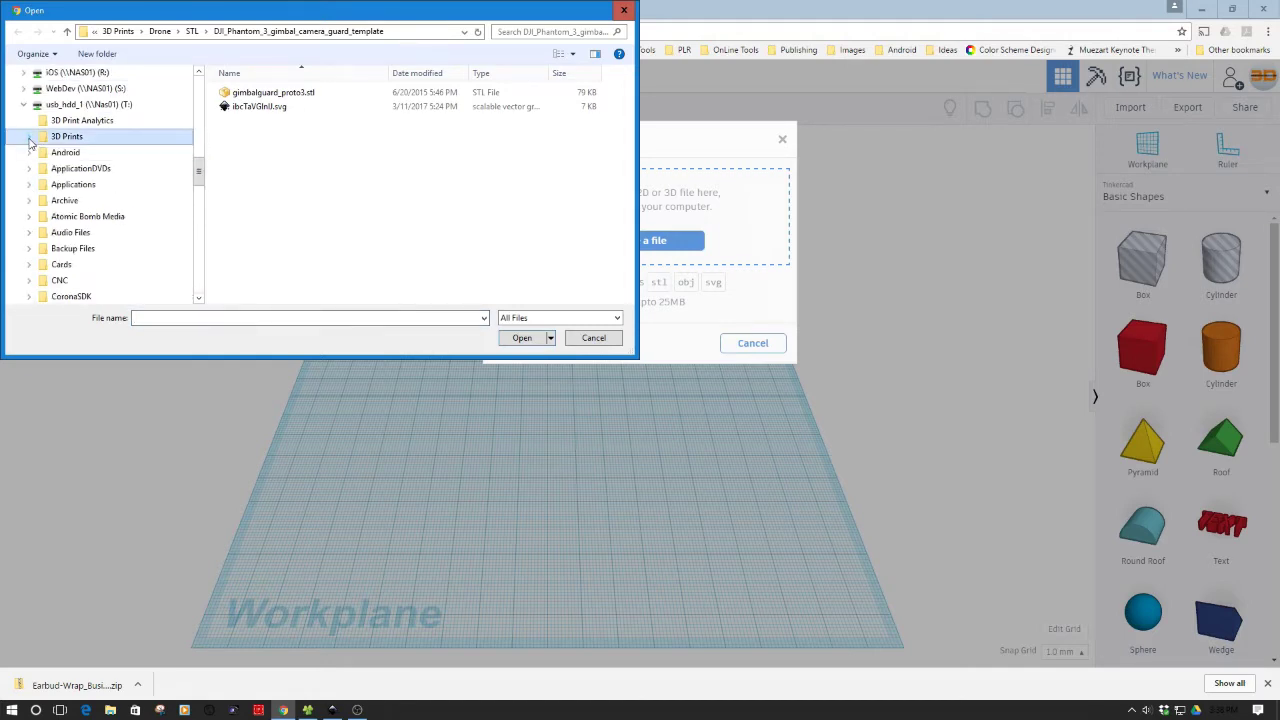
{"action": "left_click", "coordinate": [30, 281]}
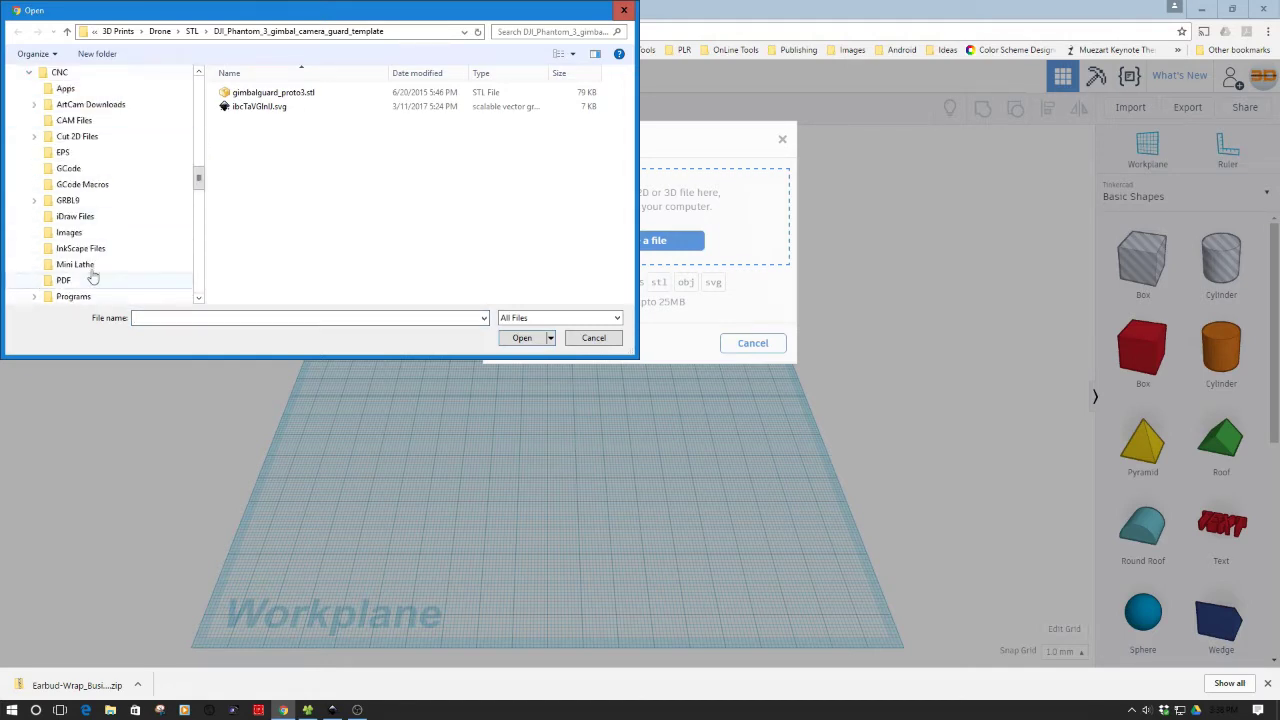
{"action": "left_click_drag", "start_coordinate": [200, 183], "coordinate": [200, 197]}
{"action": "left_click", "coordinate": [103, 204]}
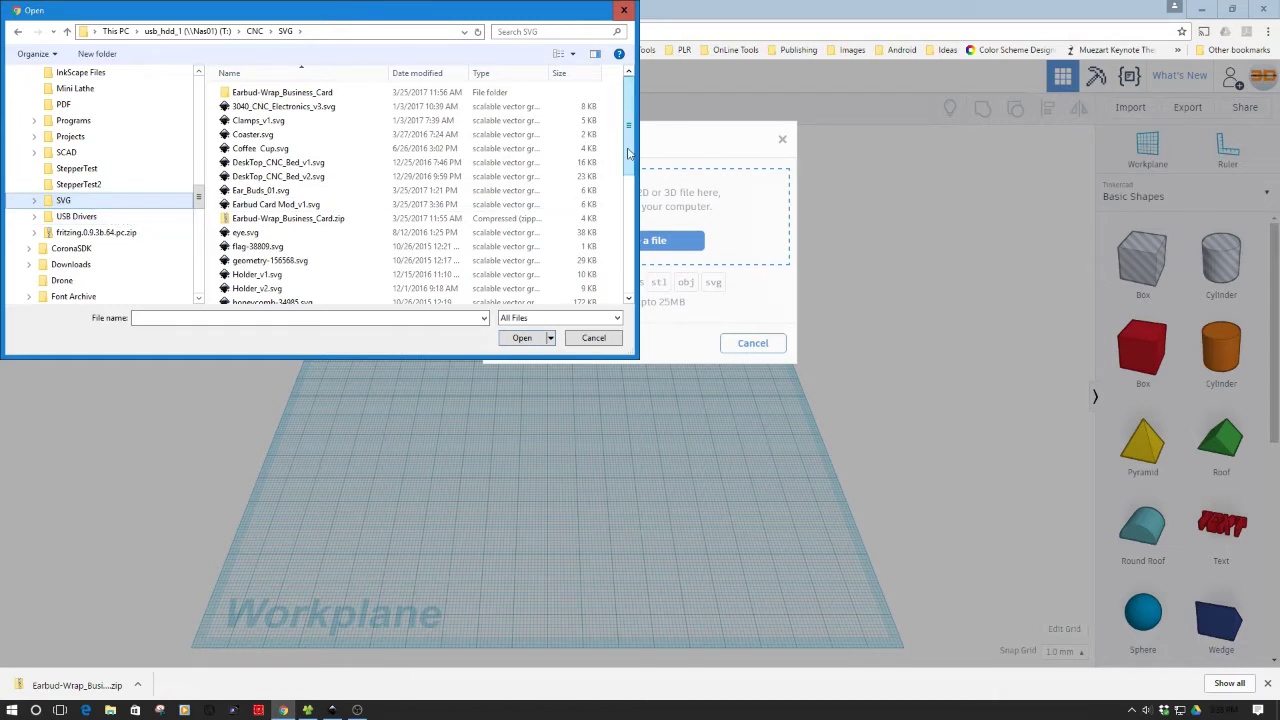
{"action": "left_click", "coordinate": [298, 206]}
{"action": "left_click", "coordinate": [513, 338]}
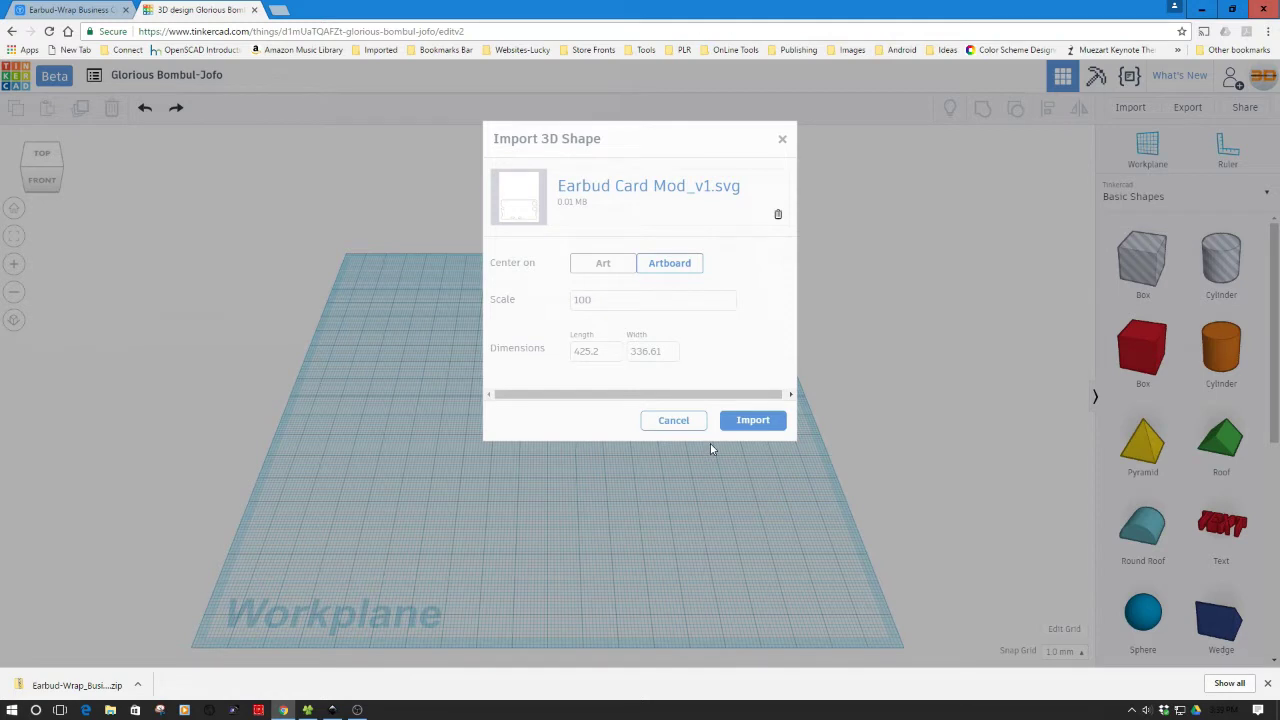
Step: Import the card outline and measure it with the Ruler from its front-left corner, about 302.54 mm wide
{"action": "left_click", "coordinate": [586, 351]}
{"action": "left_click", "coordinate": [740, 421]}
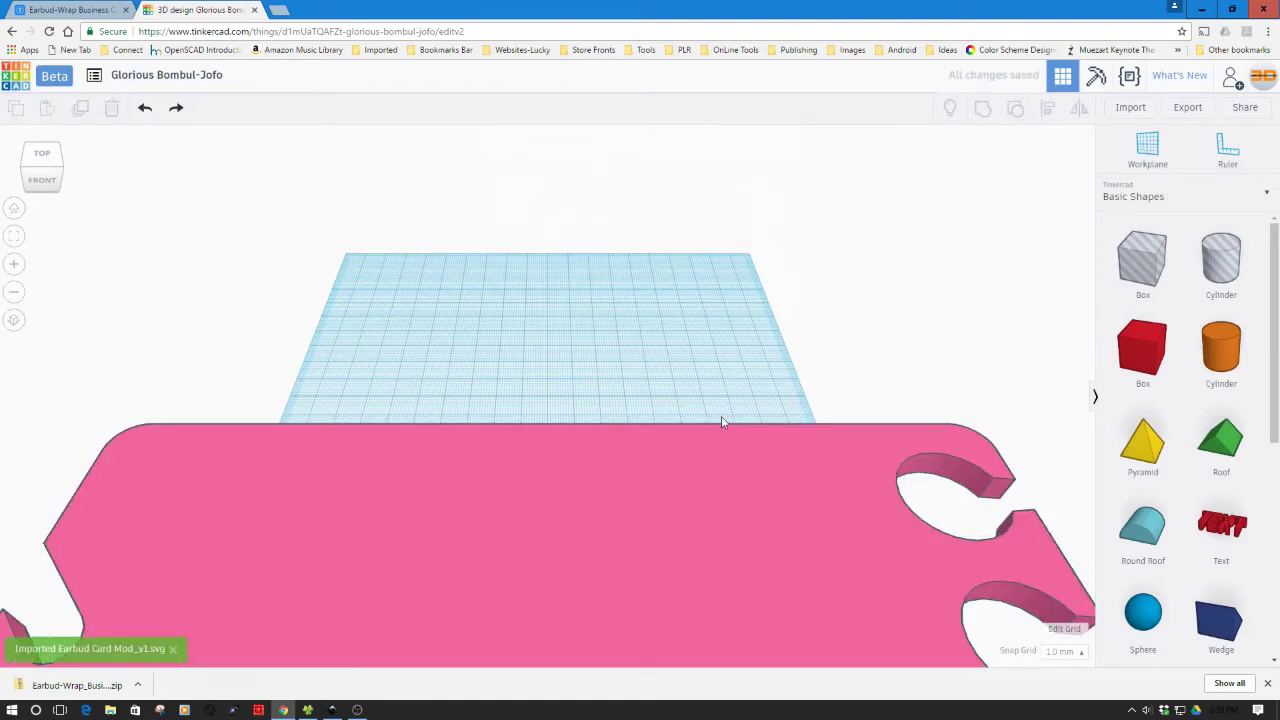
{"action": "left_click", "coordinate": [635, 449]}
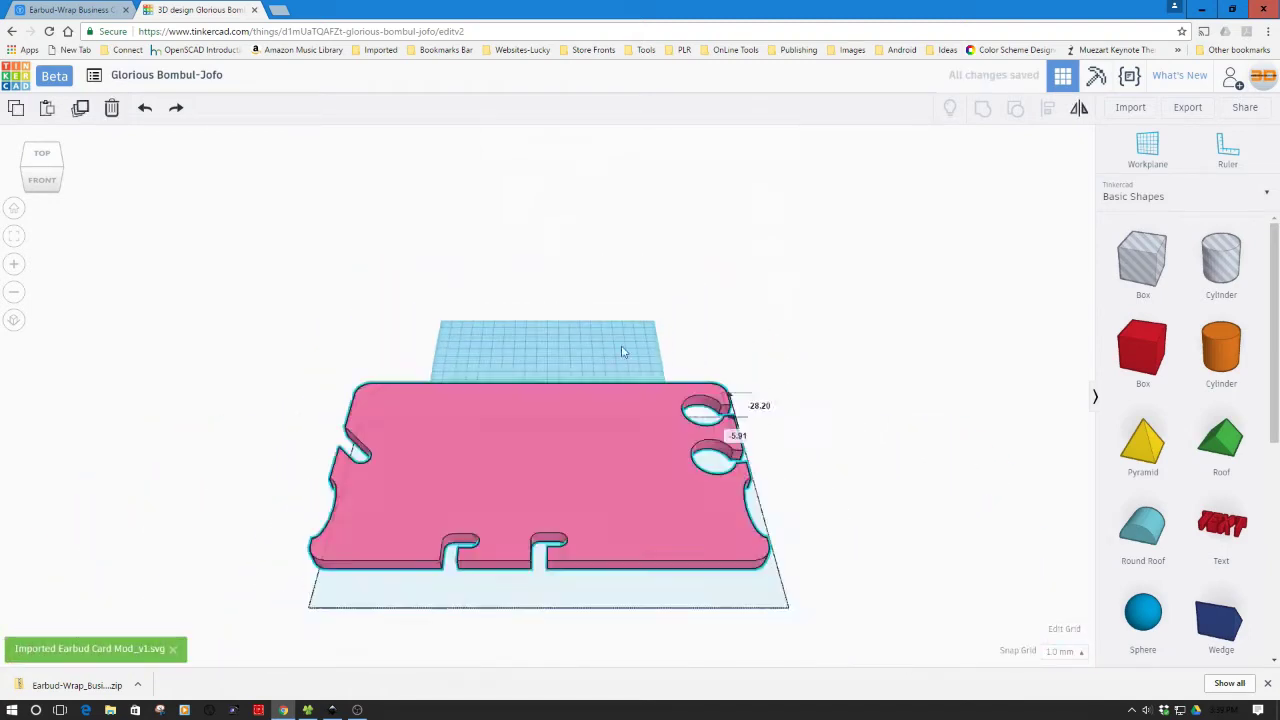
{"action": "left_click", "coordinate": [1226, 150]}
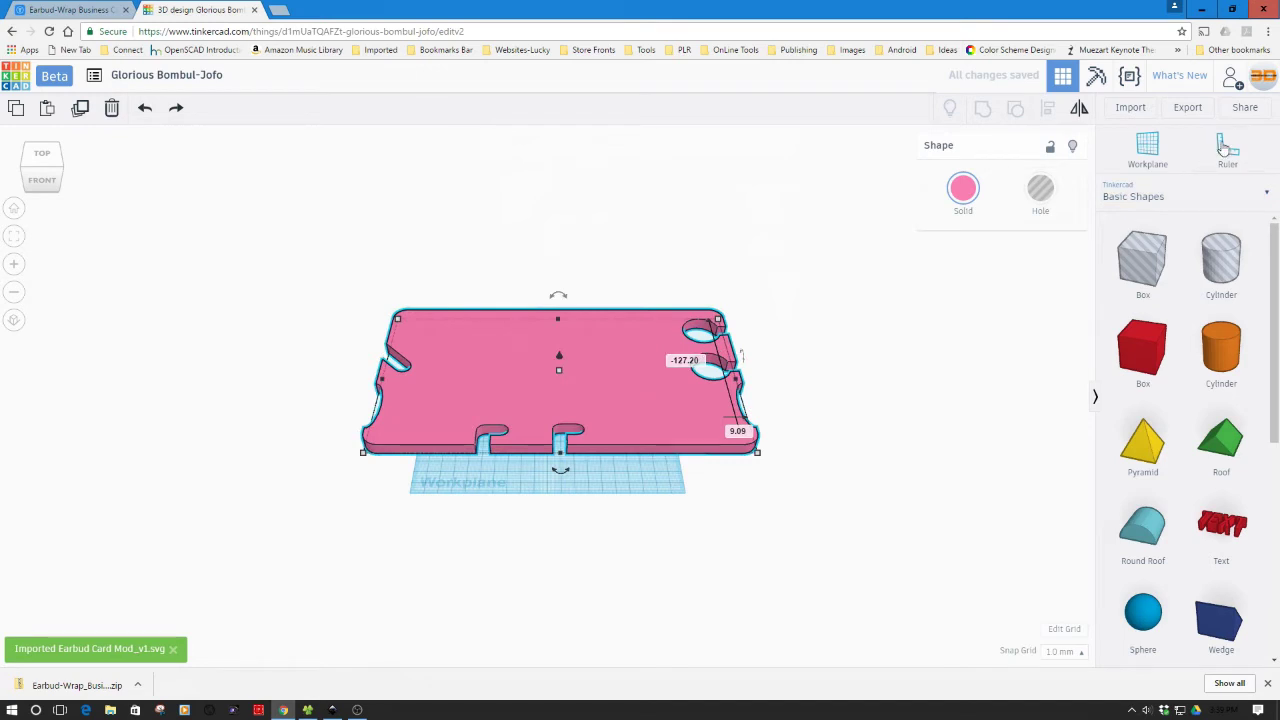
{"action": "left_click", "coordinate": [337, 459]}
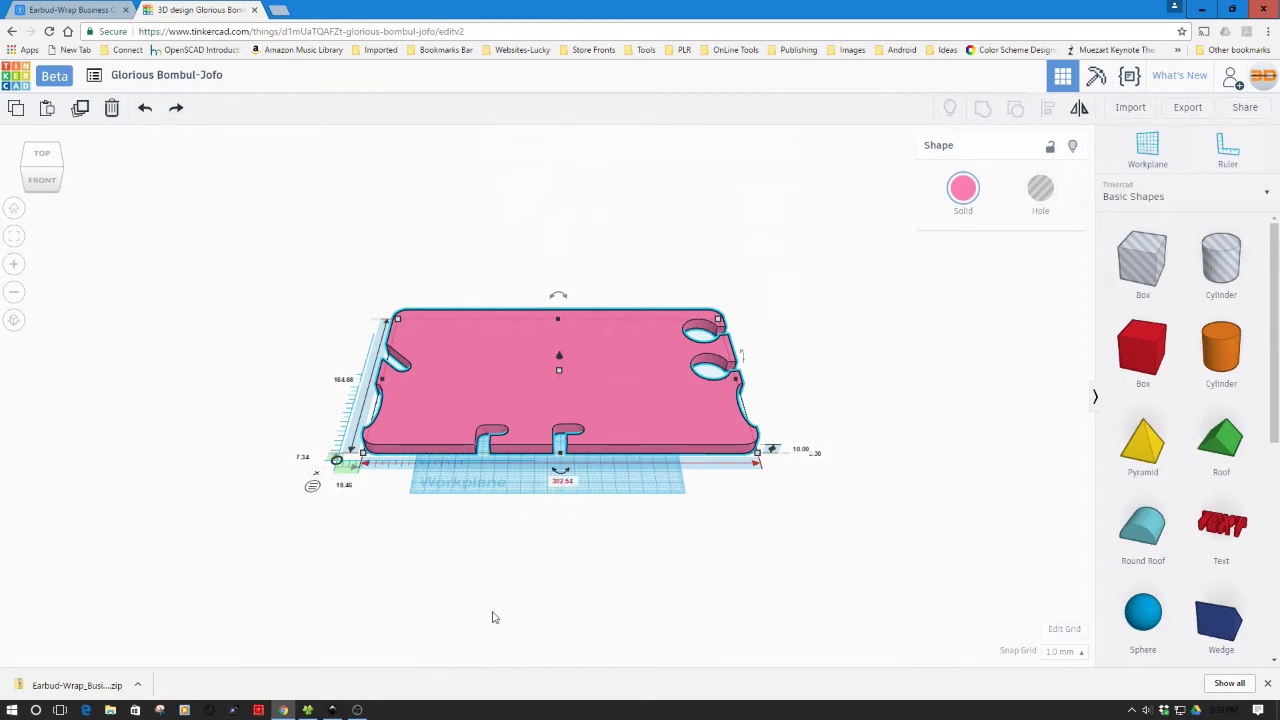
{"action": "left_click", "coordinate": [332, 710]}
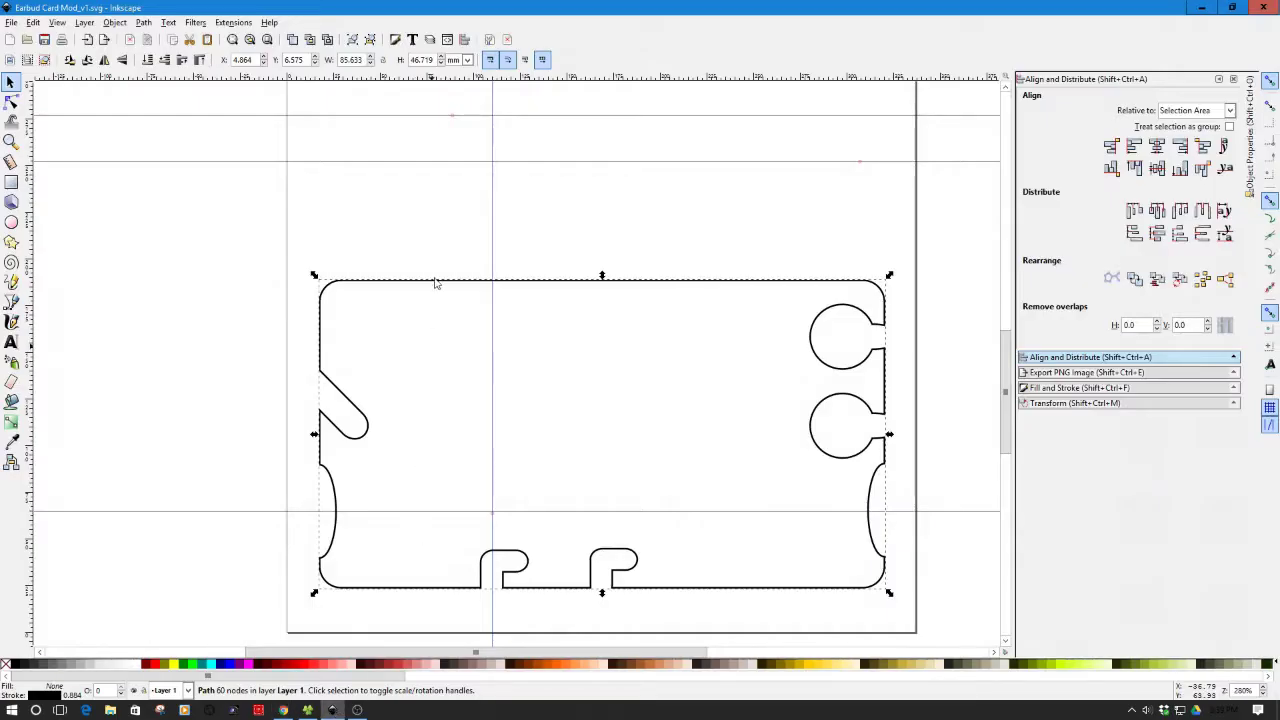
{"action": "left_click", "coordinate": [360, 60]}
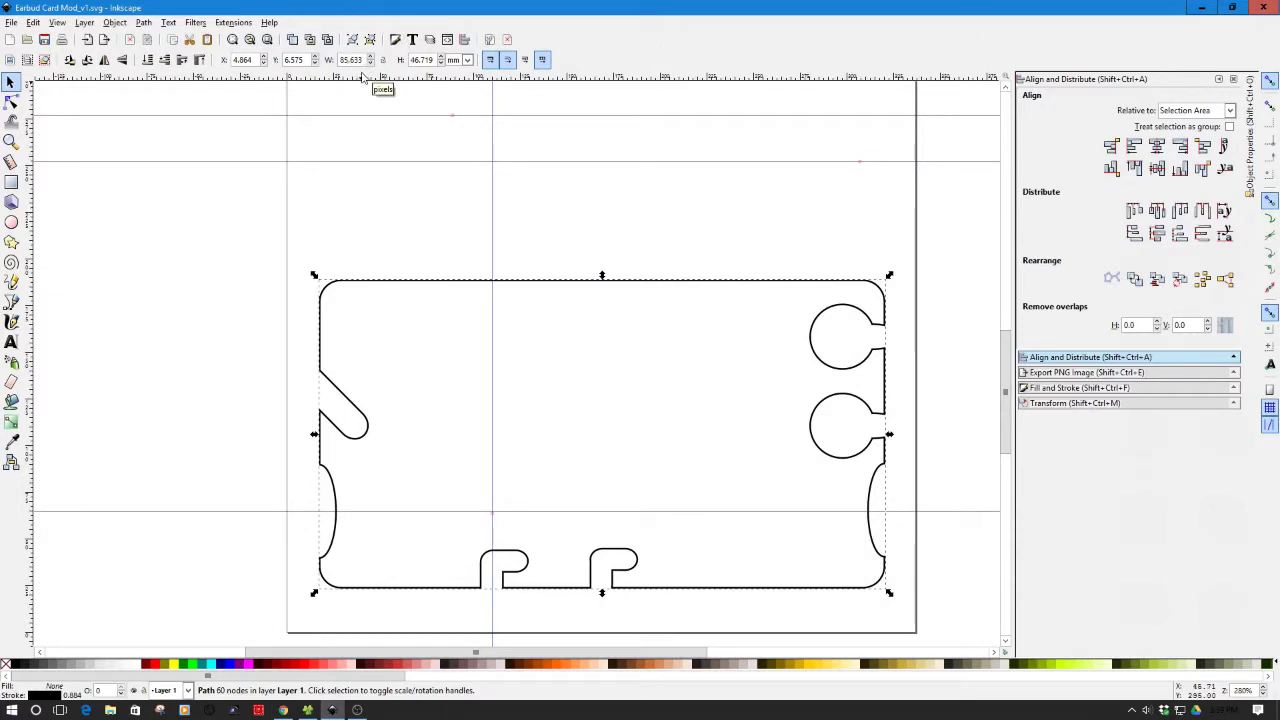
{"action": "left_click", "coordinate": [432, 60]}
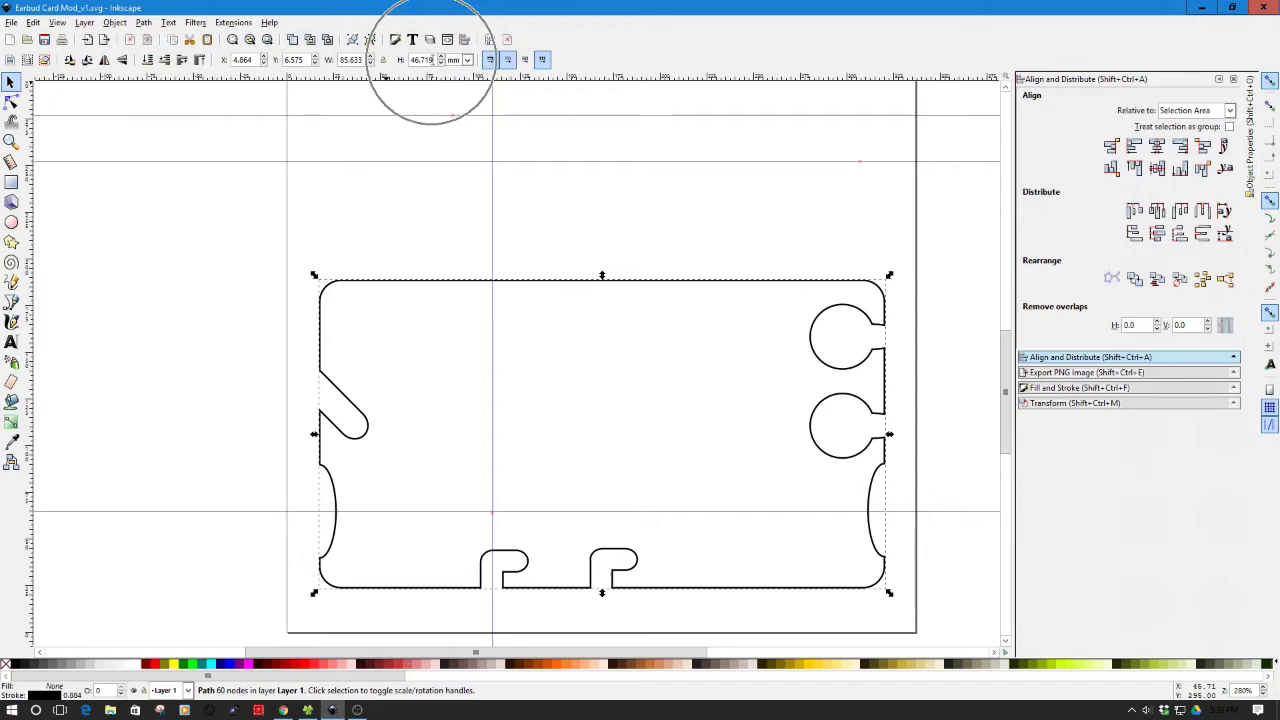
{"action": "triple_click", "coordinate": [350, 60]}
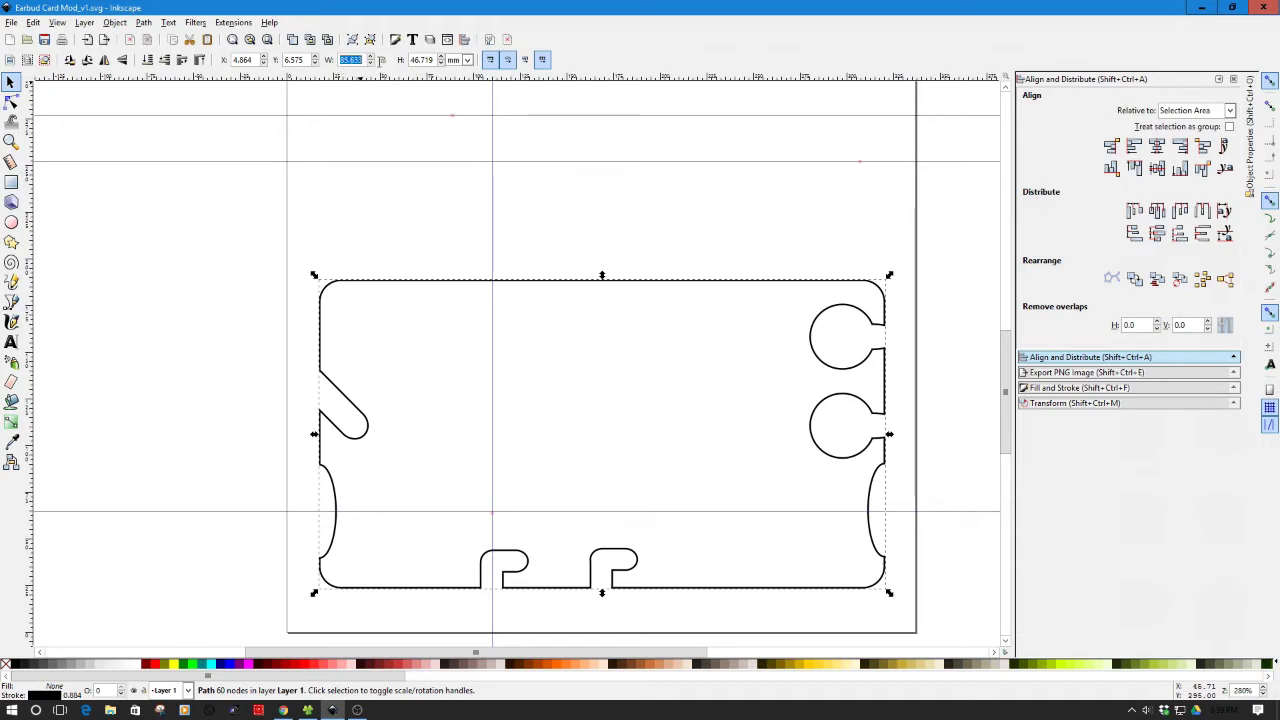
{"action": "left_click", "coordinate": [284, 711]}
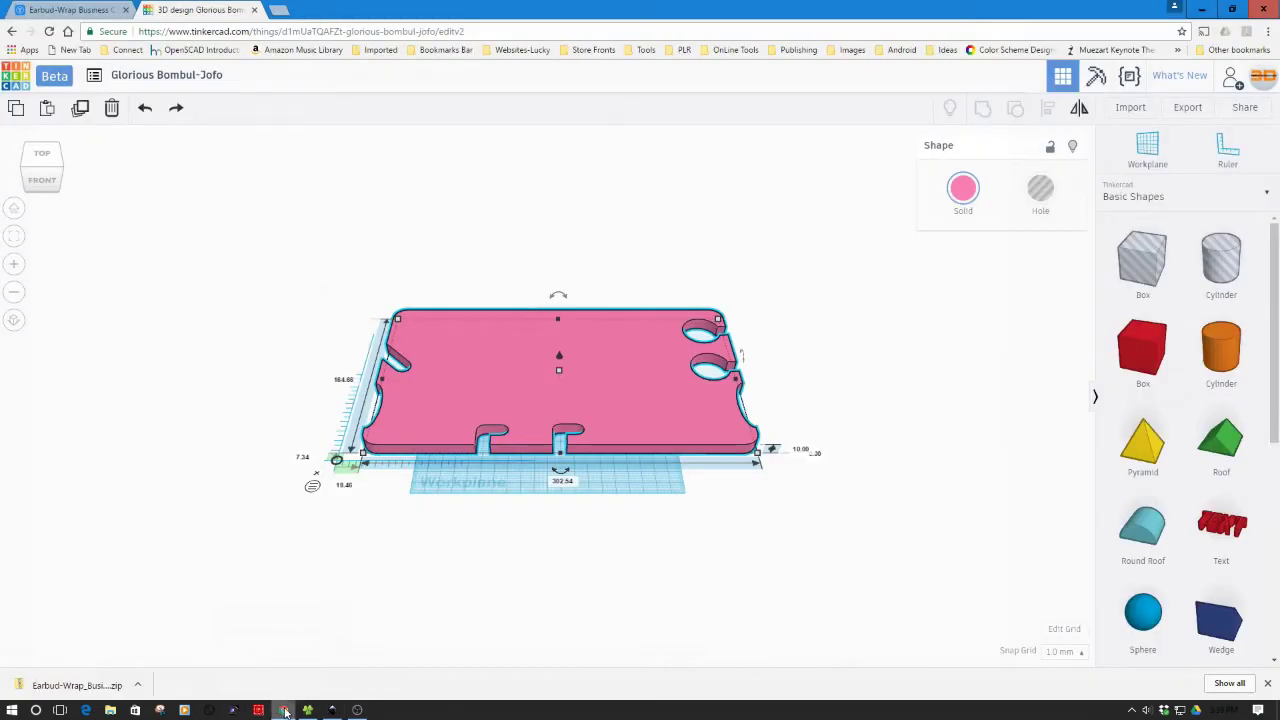
Step: Set the card's width to match the Inkscape W value, 85.63 mm
{"action": "left_click", "coordinate": [572, 452]}
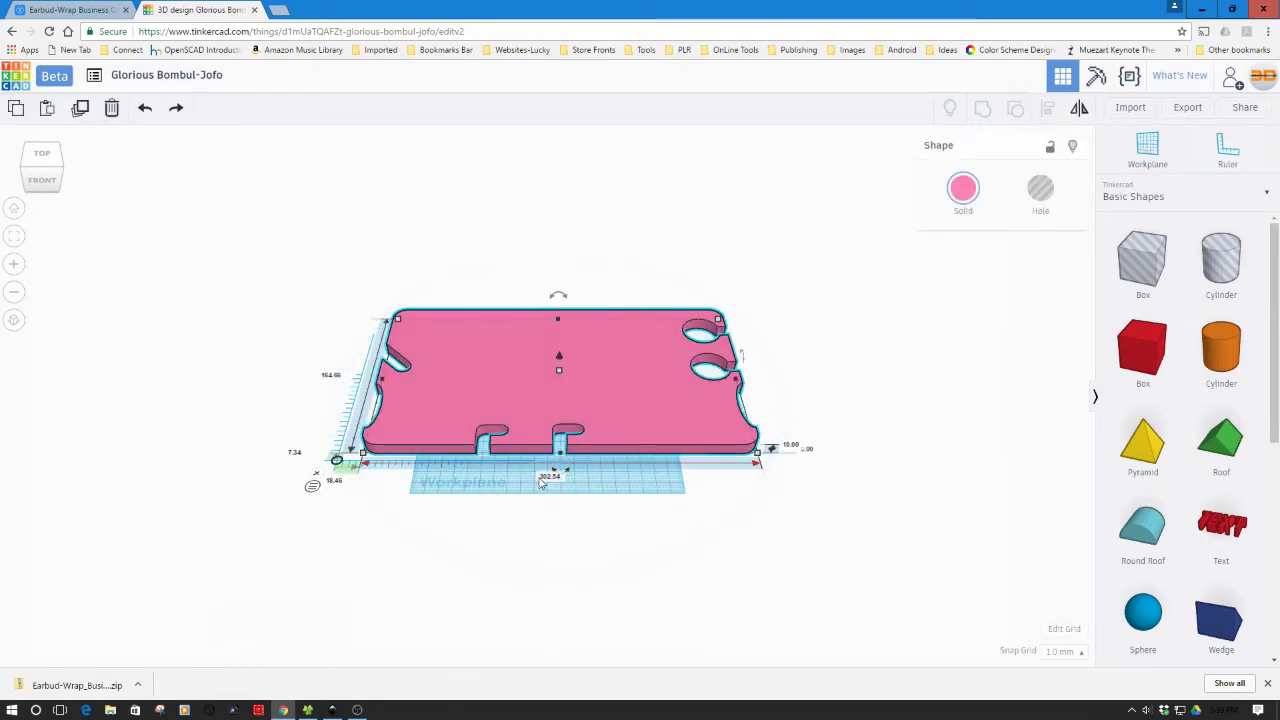
{"action": "key", "text": "r"}
{"action": "type", "text": "89.633"}
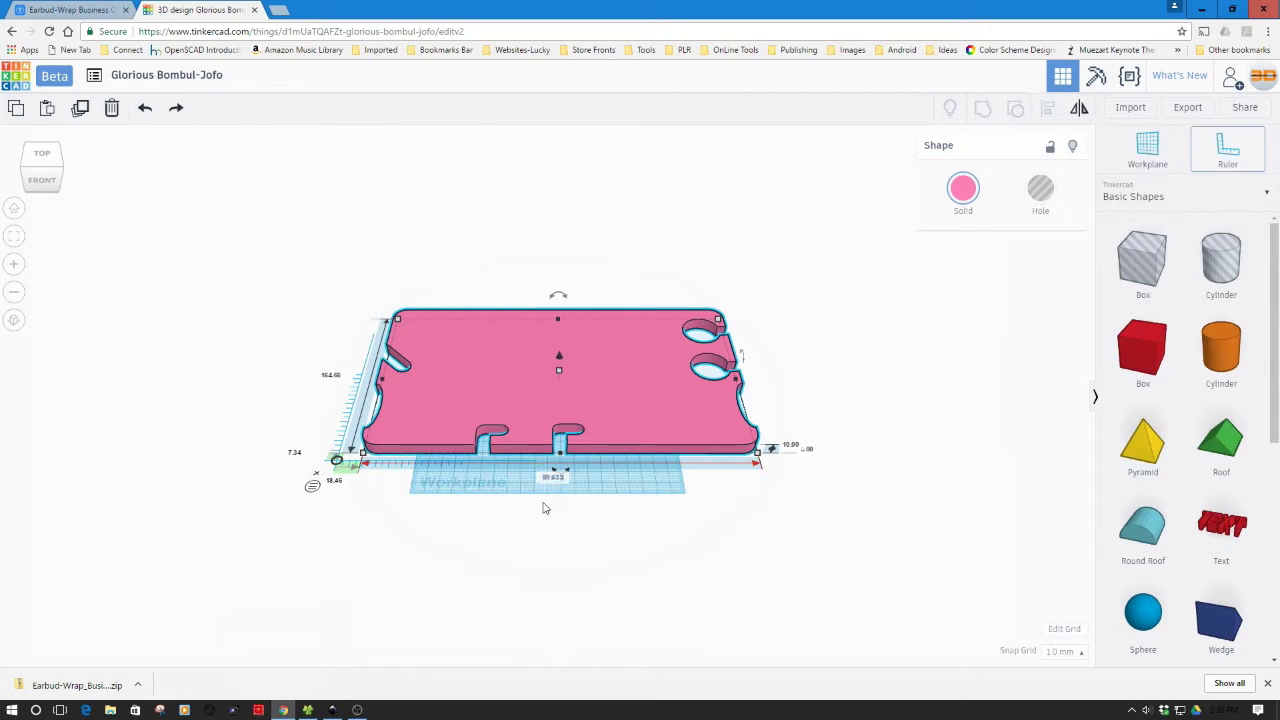
{"action": "key", "text": "Return"}
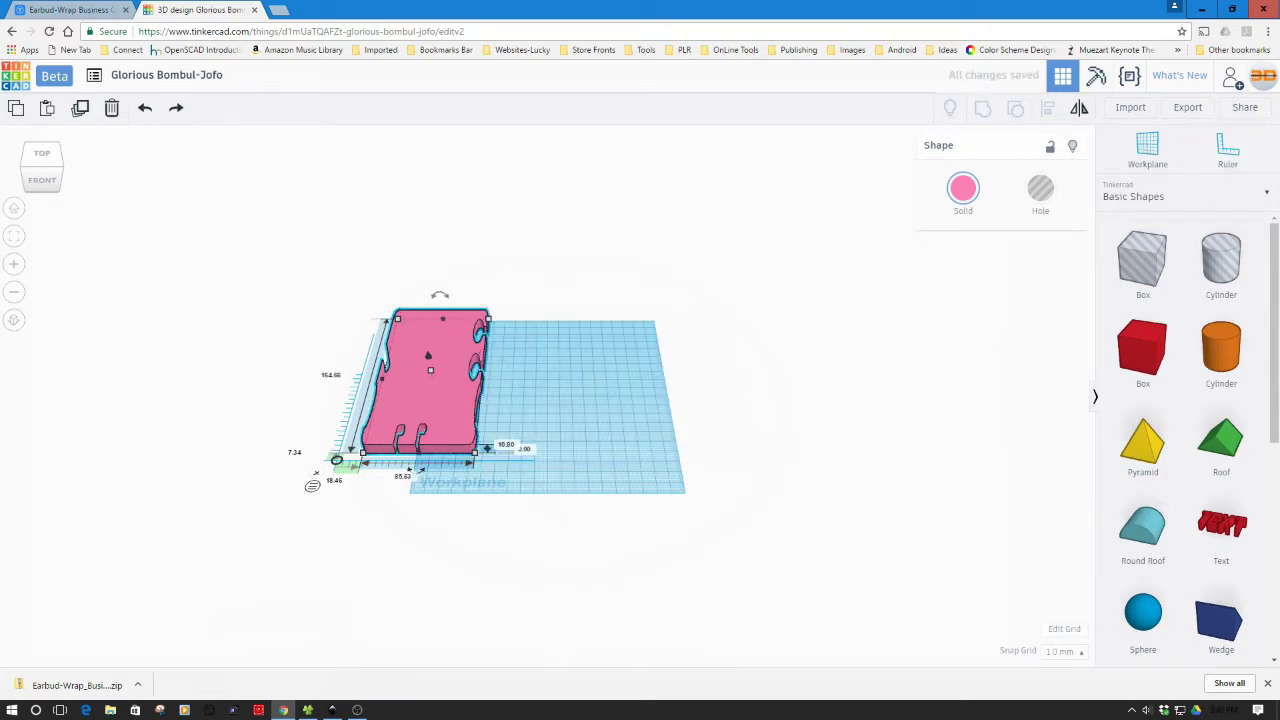
Step: Copy the height from Inkscape, set the card's depth to 46.719 mm, and centre it on the workplane
{"action": "left_click", "coordinate": [335, 711]}
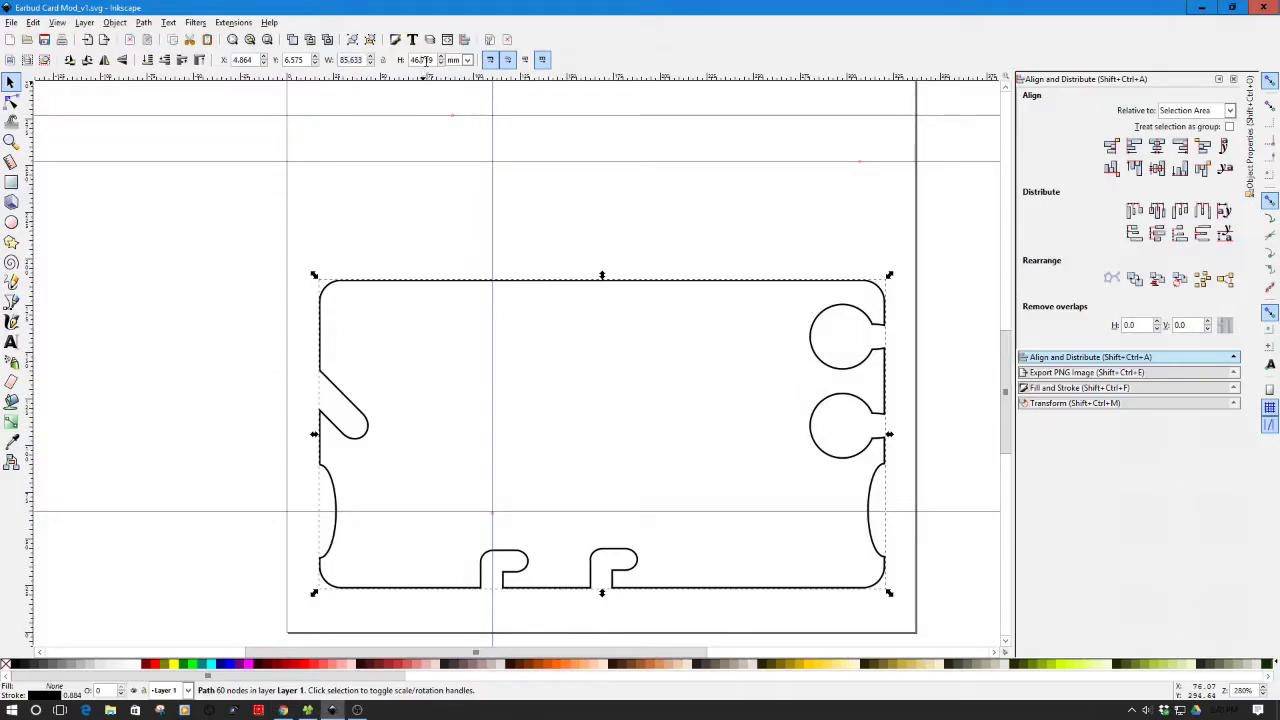
{"action": "left_click_drag", "start_coordinate": [434, 60], "coordinate": [408, 60]}
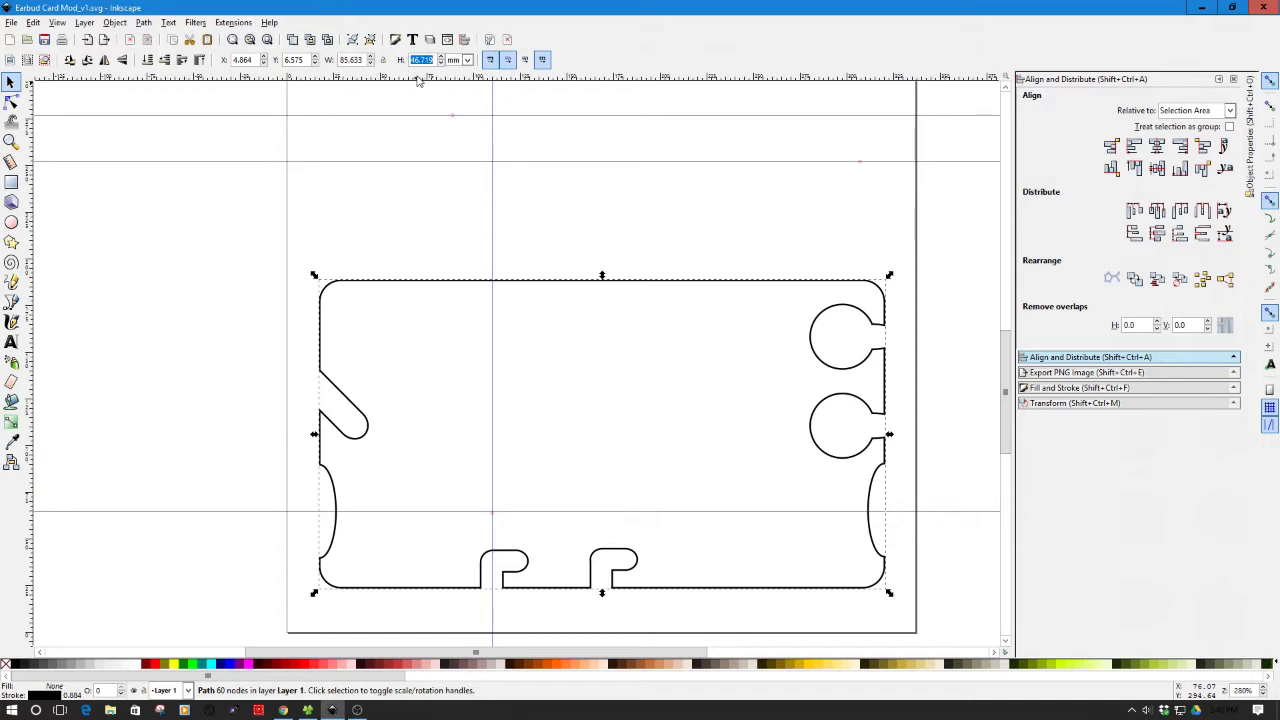
{"action": "left_click", "coordinate": [1192, 7]}
{"action": "left_click", "coordinate": [333, 376]}
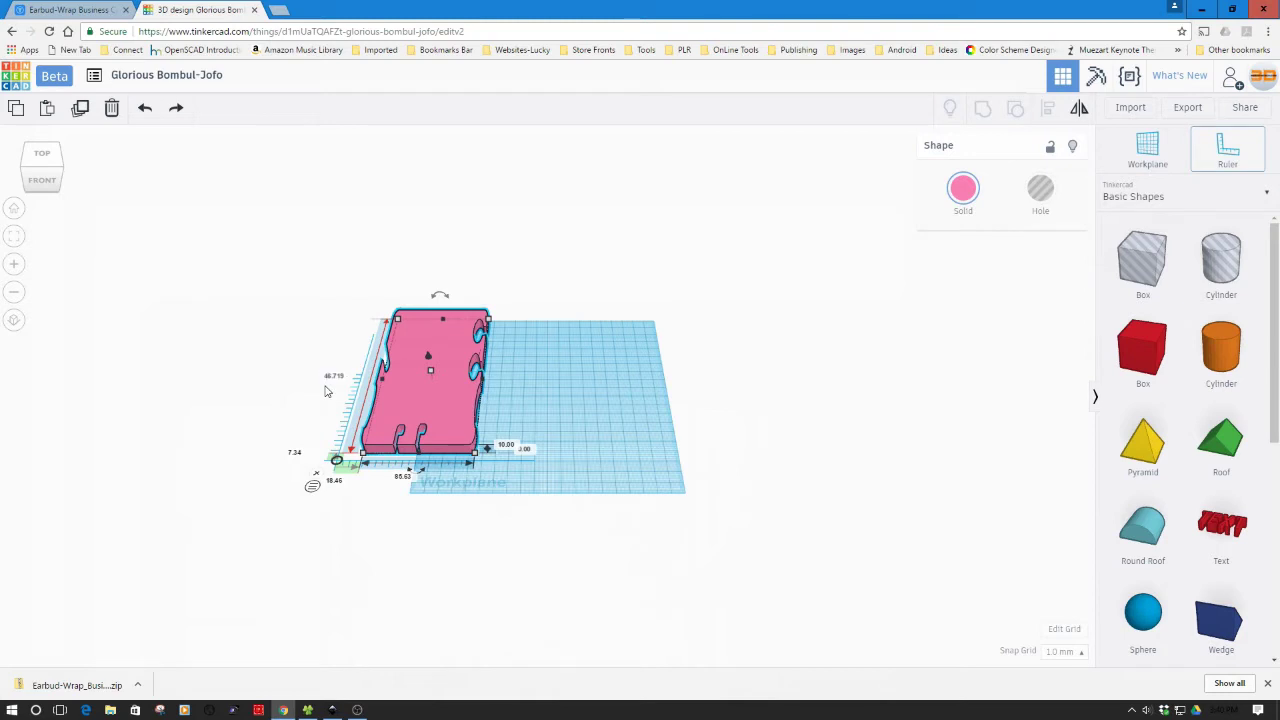
{"action": "type", "text": "46.719"}
{"action": "key", "text": "Return"}
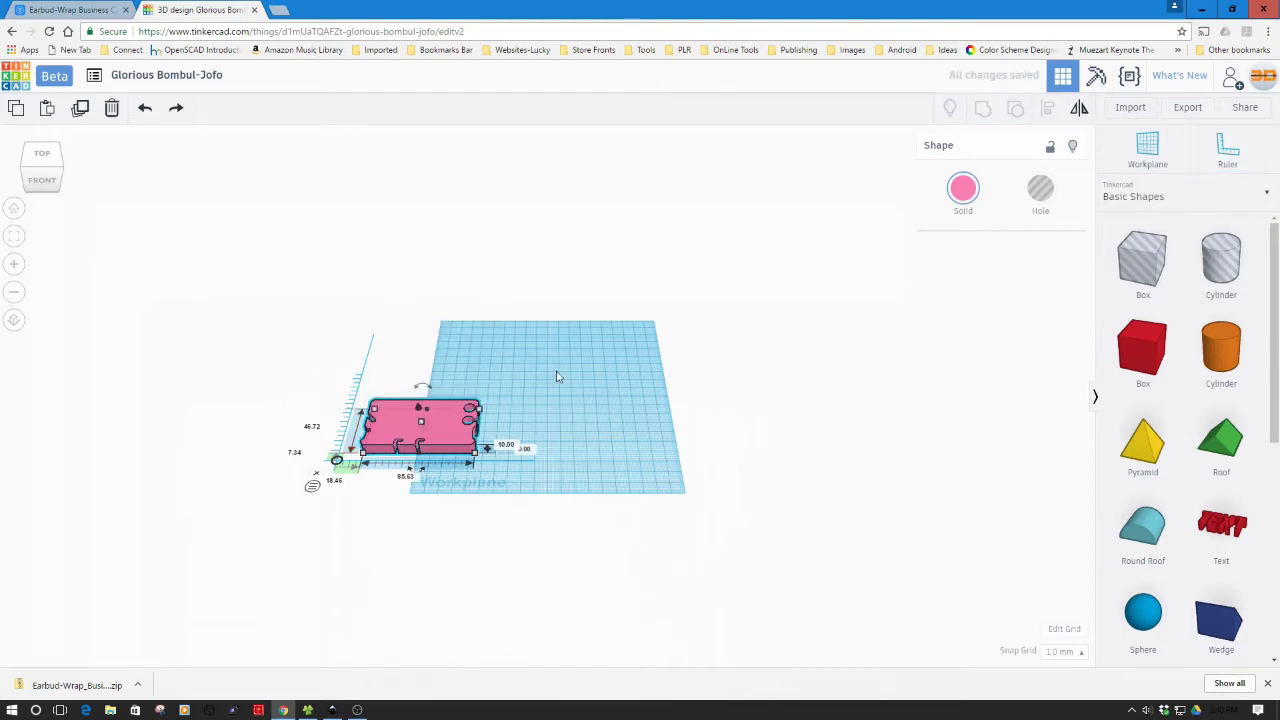
{"action": "left_click", "coordinate": [560, 376]}
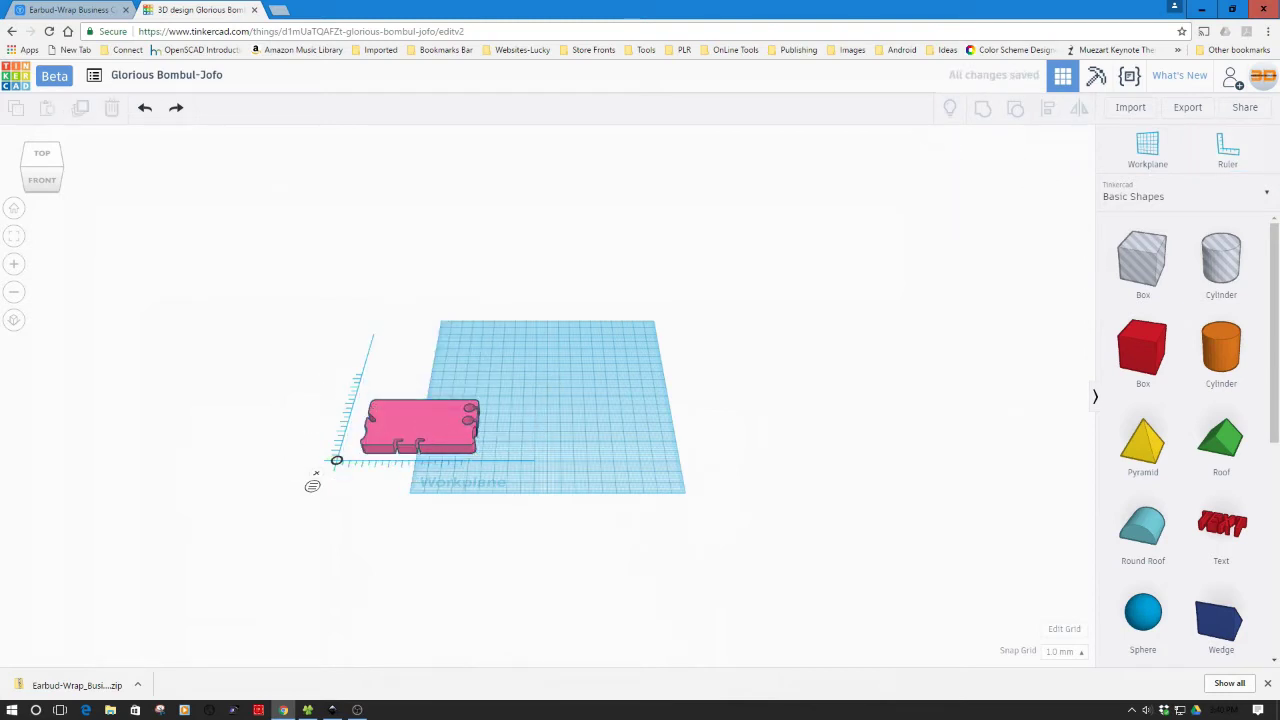
{"action": "left_click_drag", "start_coordinate": [440, 440], "coordinate": [562, 430]}
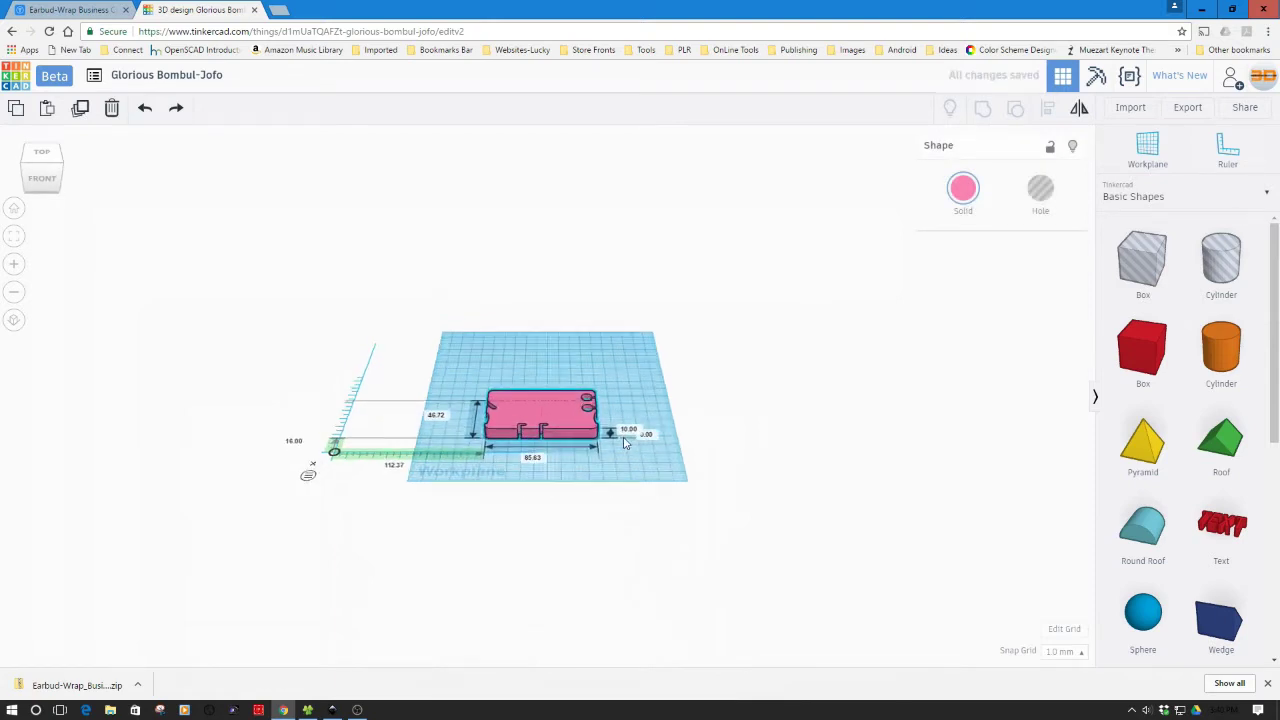
Step: Reduce the card's height from 10 mm to 3 mm, passing through 5 mm first
{"action": "right_click_drag", "start_coordinate": [625, 443], "coordinate": [626, 438]}
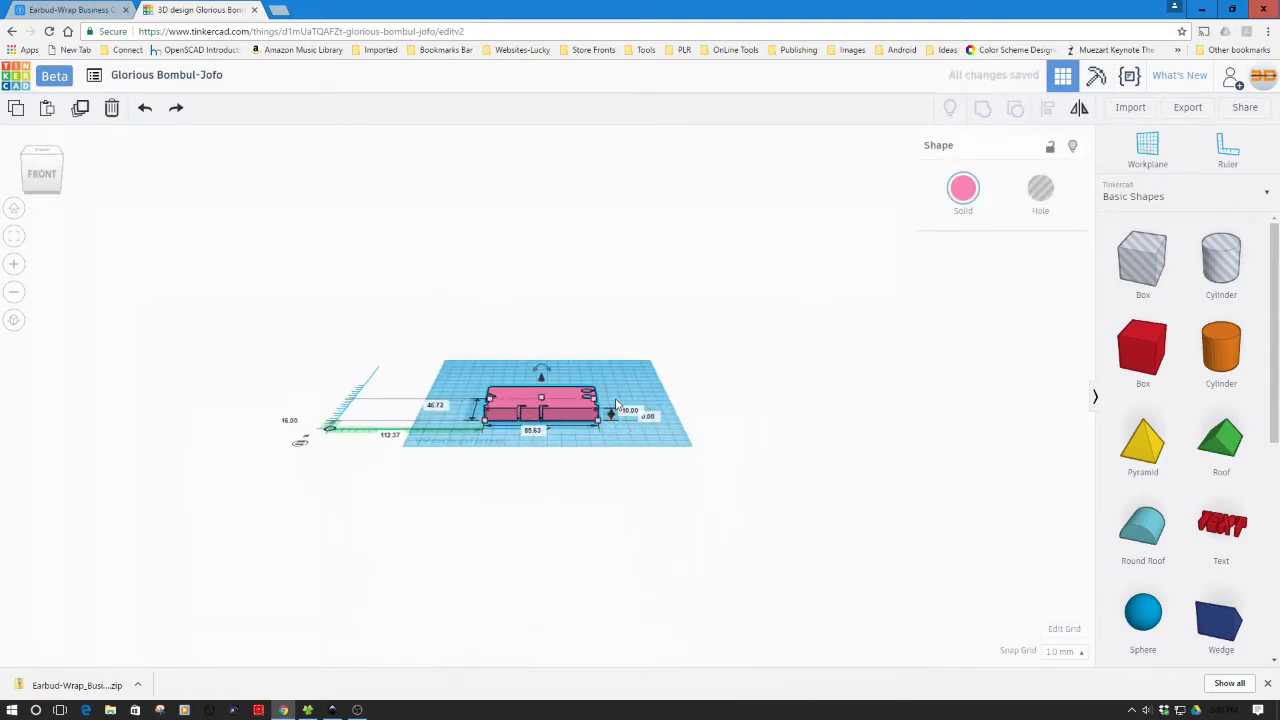
{"action": "scroll", "coordinate": [617, 405], "scroll_direction": "up", "scroll_amount": 5}
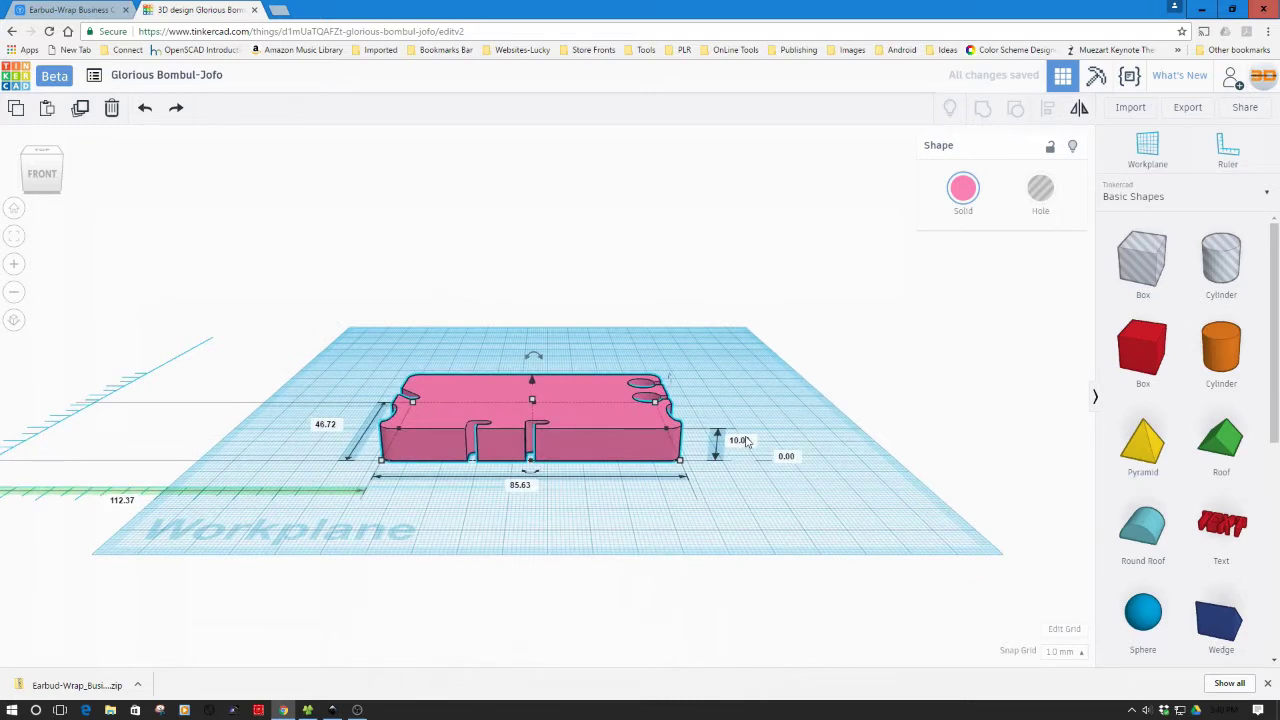
{"action": "left_click", "coordinate": [740, 441]}
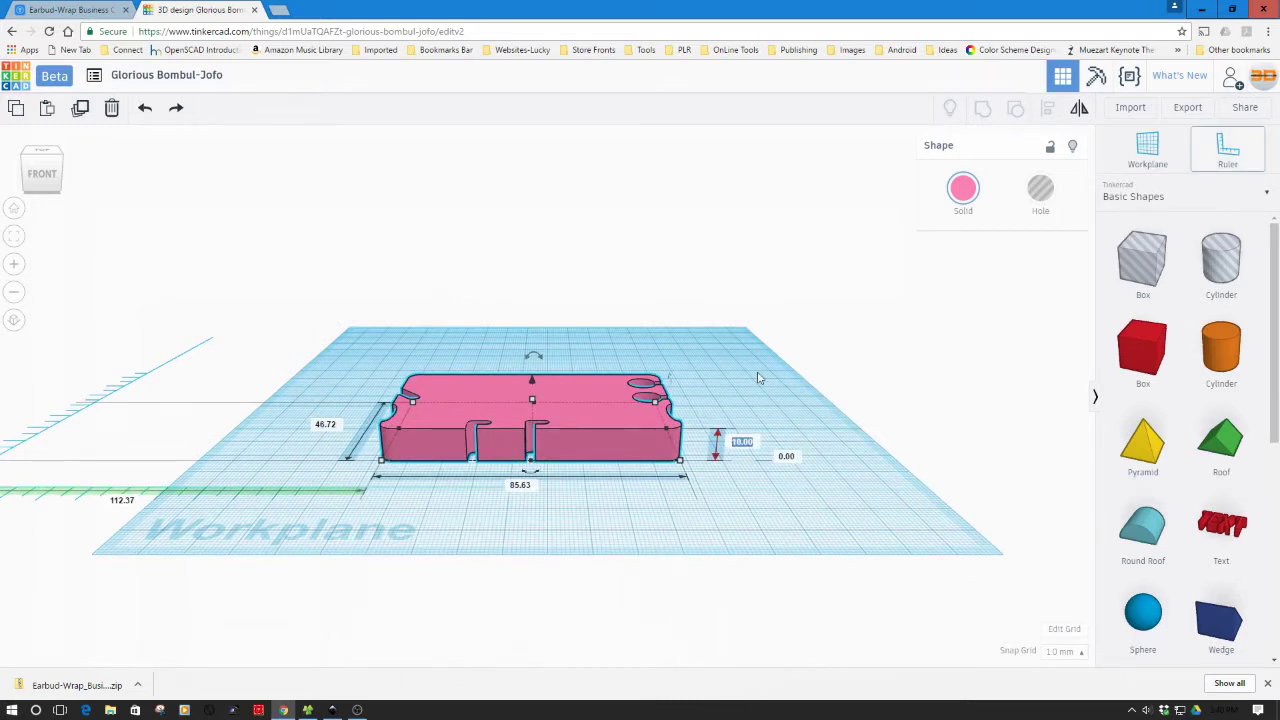
{"action": "type", "text": "5"}
{"action": "key", "text": "Return"}
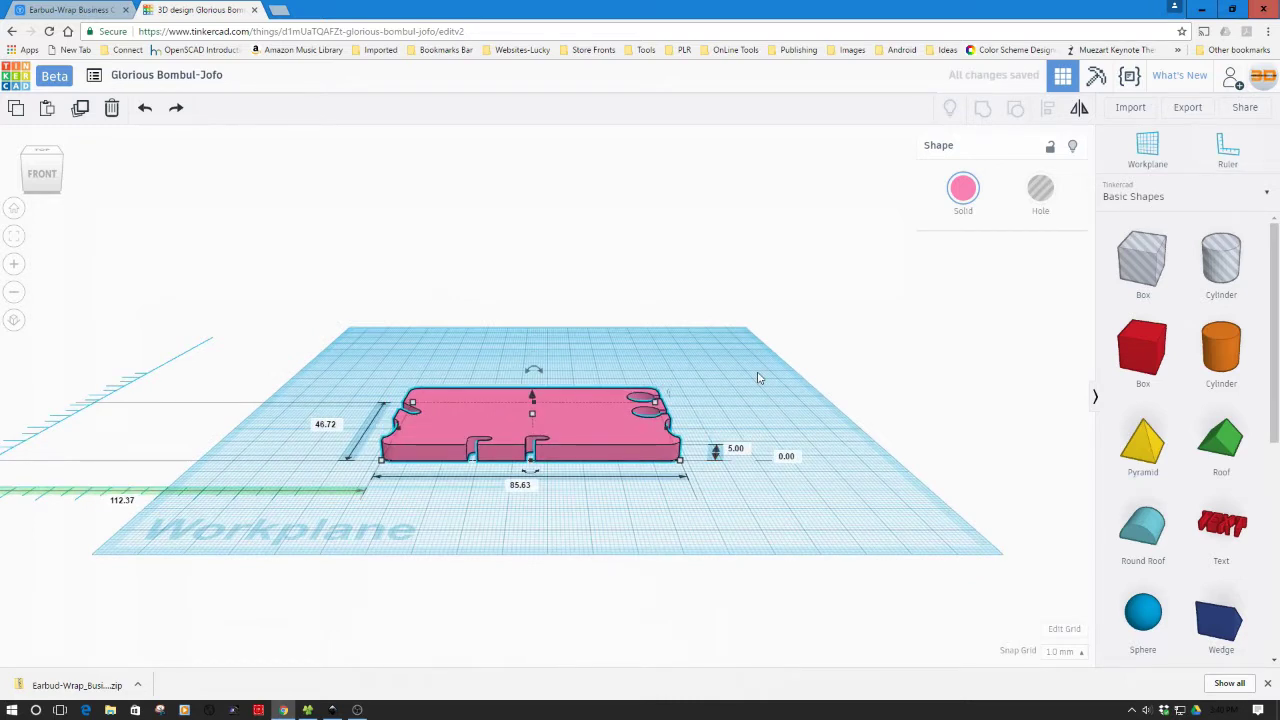
{"action": "left_click", "coordinate": [740, 449]}
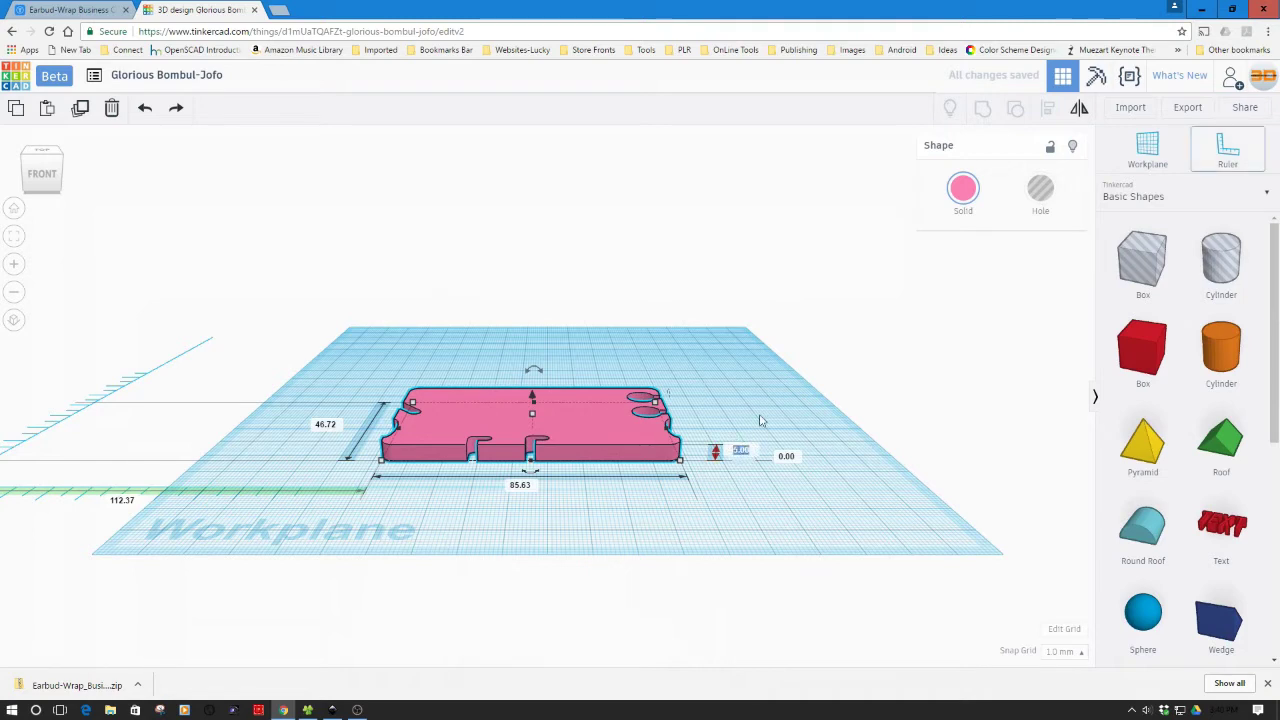
{"action": "type", "text": "3"}
{"action": "key", "text": "Return"}
{"action": "left_click", "coordinate": [671, 491]}
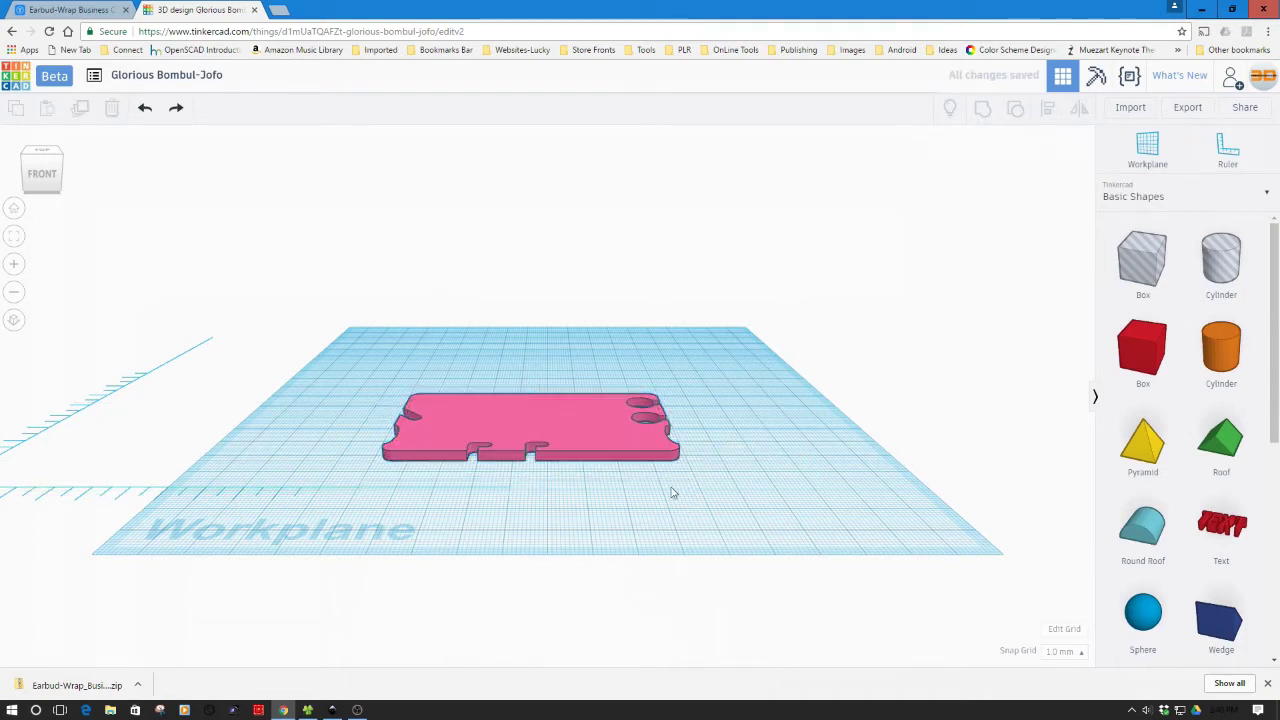
{"action": "right_click_drag", "start_coordinate": [651, 506], "coordinate": [654, 575]}
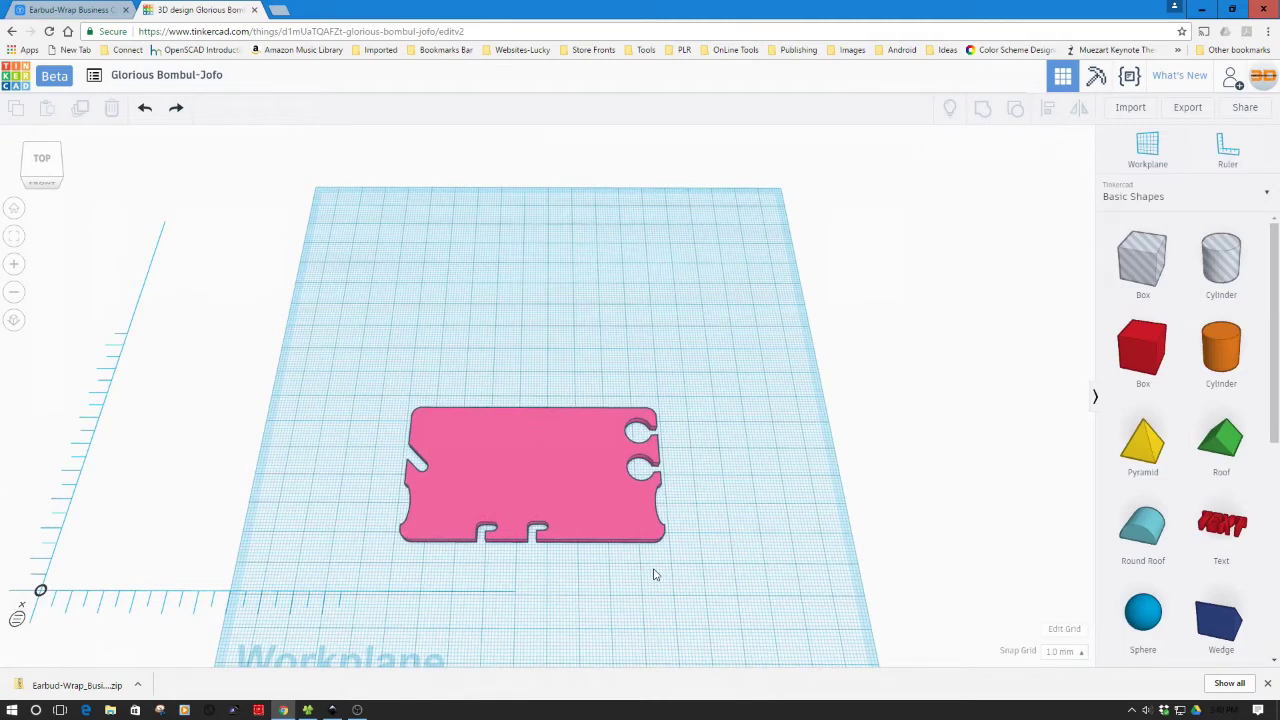